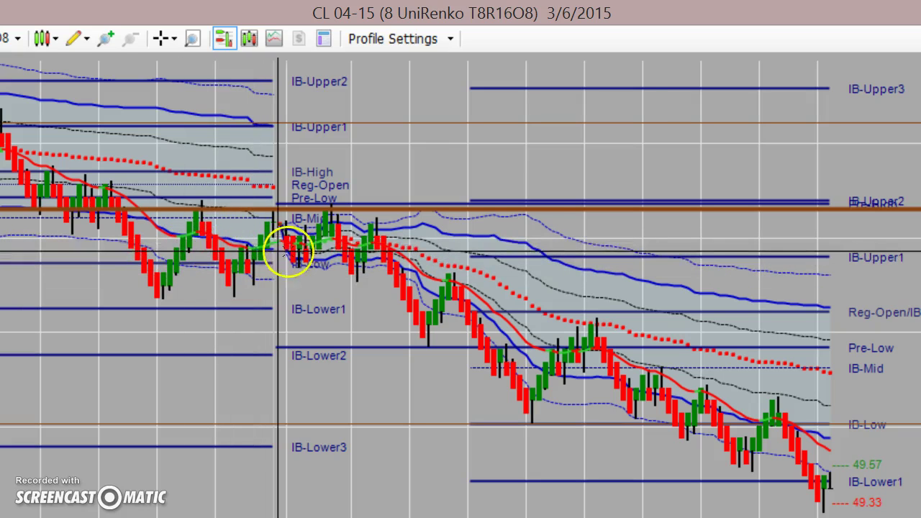
Examine the CL 04-15 pullbacks and declines around the Initial Balance levels and the circled SHORT VAH signals.
{"action": "left_click", "coordinate": [391, 250]}
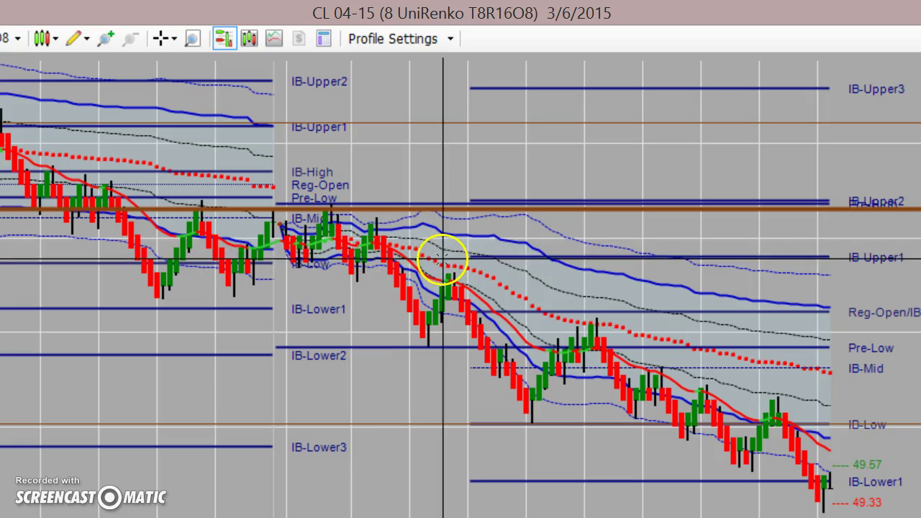
{"action": "mouse_move", "coordinate": [455, 264]}
{"action": "left_mouse_down"}
{"action": "mouse_move", "coordinate": [382, 232]}
{"action": "mouse_move", "coordinate": [401, 249]}
{"action": "mouse_move", "coordinate": [364, 247]}
{"action": "mouse_move", "coordinate": [402, 255]}
{"action": "mouse_move", "coordinate": [423, 326]}
{"action": "mouse_move", "coordinate": [444, 275]}
{"action": "mouse_move", "coordinate": [461, 275]}
{"action": "mouse_move", "coordinate": [479, 317]}
{"action": "left_mouse_up"}
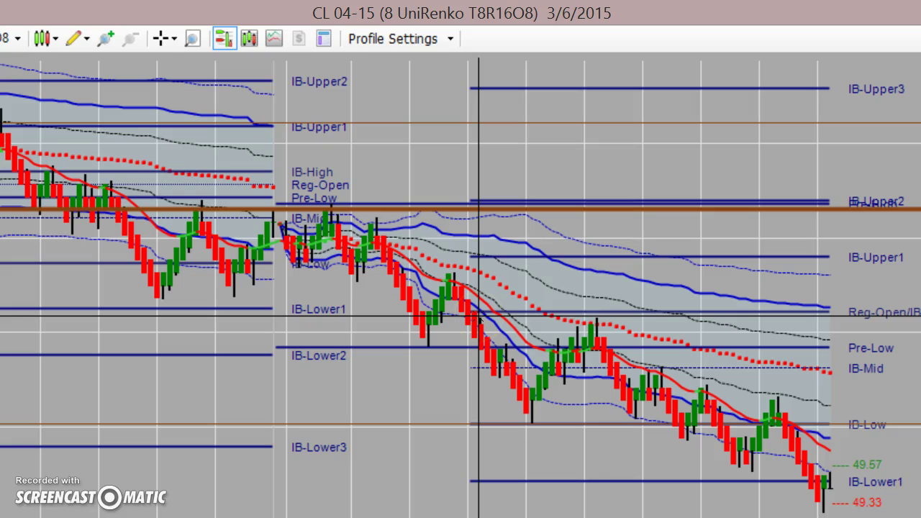
{"action": "left_click", "coordinate": [452, 284]}
{"action": "left_click_drag", "start_coordinate": [452, 284], "coordinate": [448, 279]}
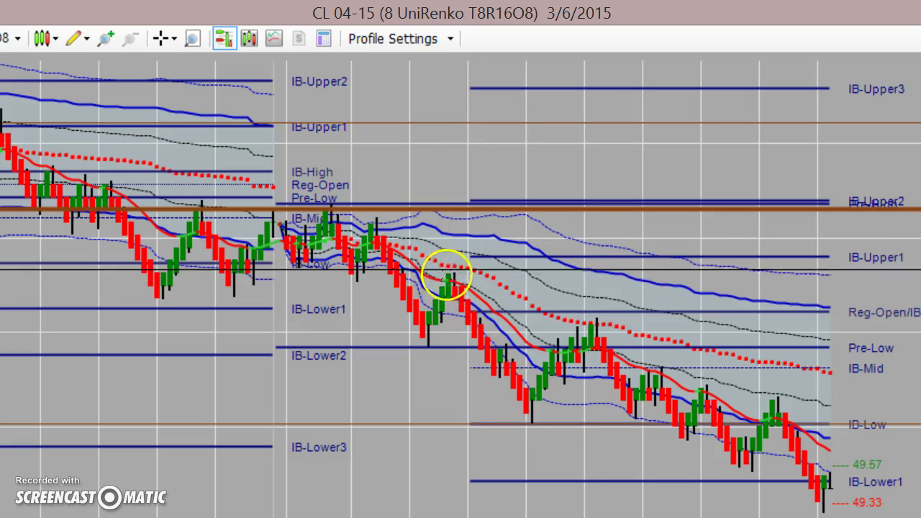
{"action": "mouse_move", "coordinate": [446, 275]}
{"action": "left_mouse_down"}
{"action": "mouse_move", "coordinate": [446, 262]}
{"action": "mouse_move", "coordinate": [453, 279]}
{"action": "mouse_move", "coordinate": [448, 268]}
{"action": "mouse_move", "coordinate": [489, 294]}
{"action": "mouse_move", "coordinate": [600, 319]}
{"action": "mouse_move", "coordinate": [596, 333]}
{"action": "mouse_move", "coordinate": [576, 328]}
{"action": "mouse_move", "coordinate": [596, 321]}
{"action": "mouse_move", "coordinate": [520, 250]}
{"action": "mouse_move", "coordinate": [518, 272]}
{"action": "mouse_move", "coordinate": [490, 261]}
{"action": "mouse_move", "coordinate": [452, 288]}
{"action": "mouse_move", "coordinate": [540, 400]}
{"action": "mouse_move", "coordinate": [580, 335]}
{"action": "mouse_move", "coordinate": [648, 394]}
{"action": "mouse_move", "coordinate": [810, 460]}
{"action": "mouse_move", "coordinate": [540, 345]}
{"action": "mouse_move", "coordinate": [424, 309]}
{"action": "mouse_move", "coordinate": [542, 382]}
{"action": "mouse_move", "coordinate": [595, 349]}
{"action": "left_mouse_up"}
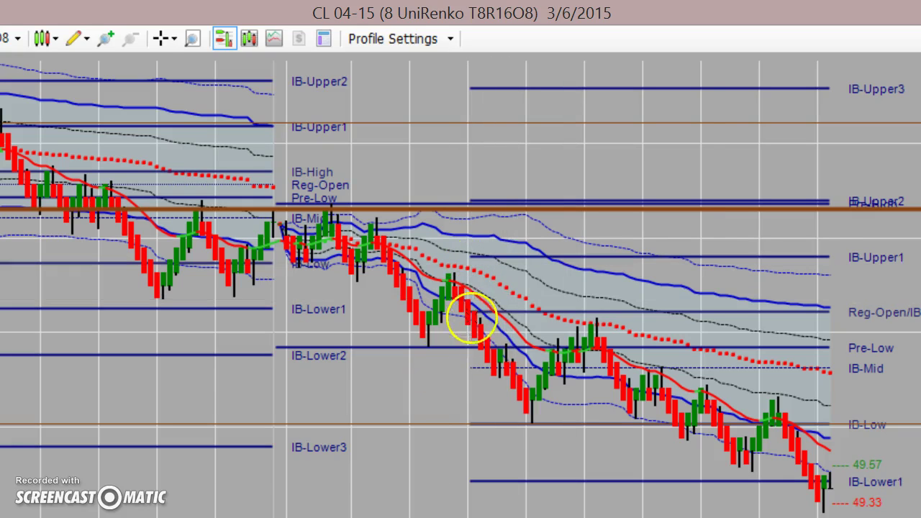
{"action": "mouse_move", "coordinate": [515, 368]}
{"action": "left_mouse_down"}
{"action": "mouse_move", "coordinate": [551, 369]}
{"action": "mouse_move", "coordinate": [600, 350]}
{"action": "mouse_move", "coordinate": [738, 437]}
{"action": "left_mouse_up"}
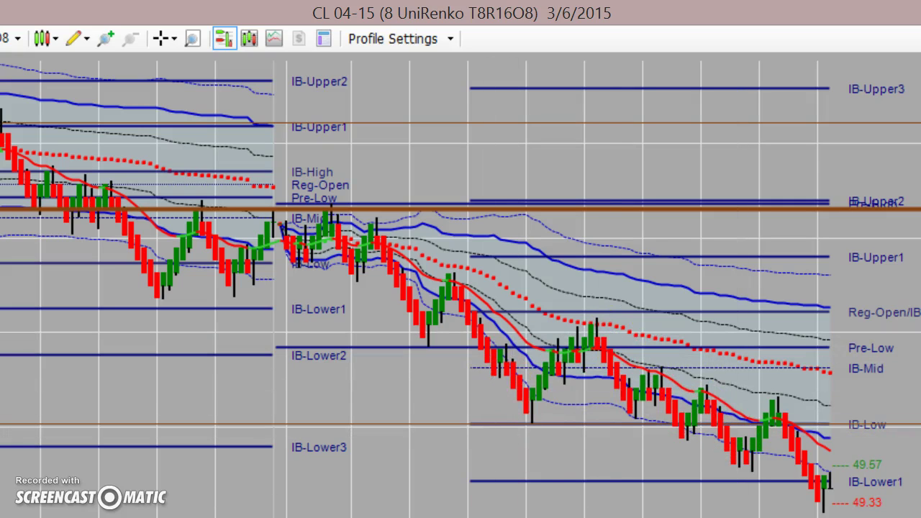
{"action": "mouse_move", "coordinate": [530, 422]}
{"action": "left_mouse_down"}
{"action": "mouse_move", "coordinate": [555, 366]}
{"action": "mouse_move", "coordinate": [614, 335]}
{"action": "mouse_move", "coordinate": [546, 408]}
{"action": "mouse_move", "coordinate": [596, 333]}
{"action": "mouse_move", "coordinate": [577, 367]}
{"action": "mouse_move", "coordinate": [543, 394]}
{"action": "mouse_move", "coordinate": [586, 333]}
{"action": "mouse_move", "coordinate": [608, 365]}
{"action": "mouse_move", "coordinate": [600, 335]}
{"action": "mouse_move", "coordinate": [608, 364]}
{"action": "mouse_move", "coordinate": [604, 346]}
{"action": "mouse_move", "coordinate": [565, 385]}
{"action": "mouse_move", "coordinate": [616, 354]}
{"action": "mouse_move", "coordinate": [601, 345]}
{"action": "mouse_move", "coordinate": [605, 357]}
{"action": "left_mouse_up"}
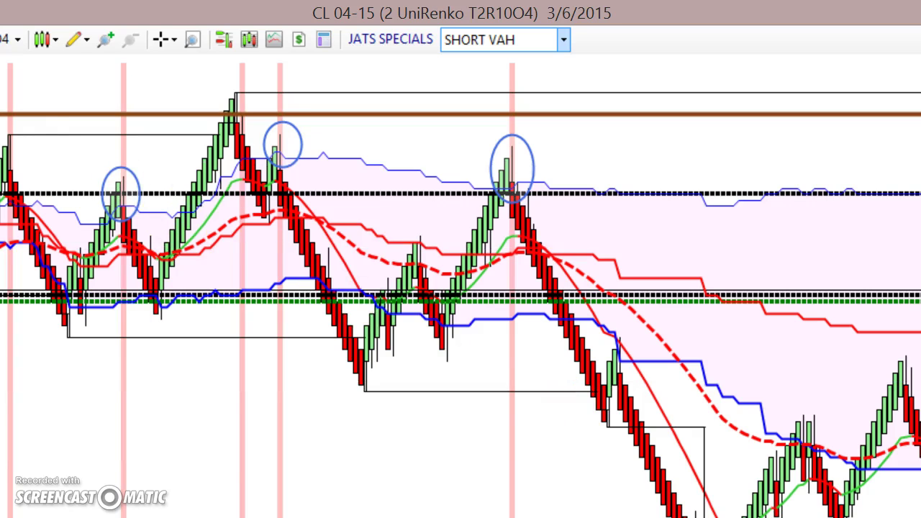
{"action": "left_click_drag", "start_coordinate": [512, 193], "coordinate": [673, 475]}
{"action": "right_click", "coordinate": [674, 476]}
{"action": "left_click", "coordinate": [733, 512]}
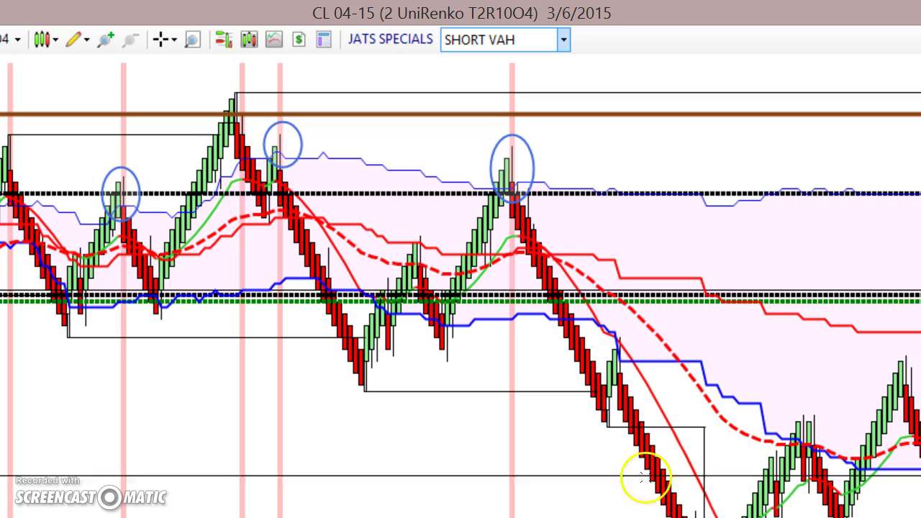
Apply the Short Inflections logic to the chart, and replace it with the Line on Price logic.
{"action": "left_click", "coordinate": [566, 38]}
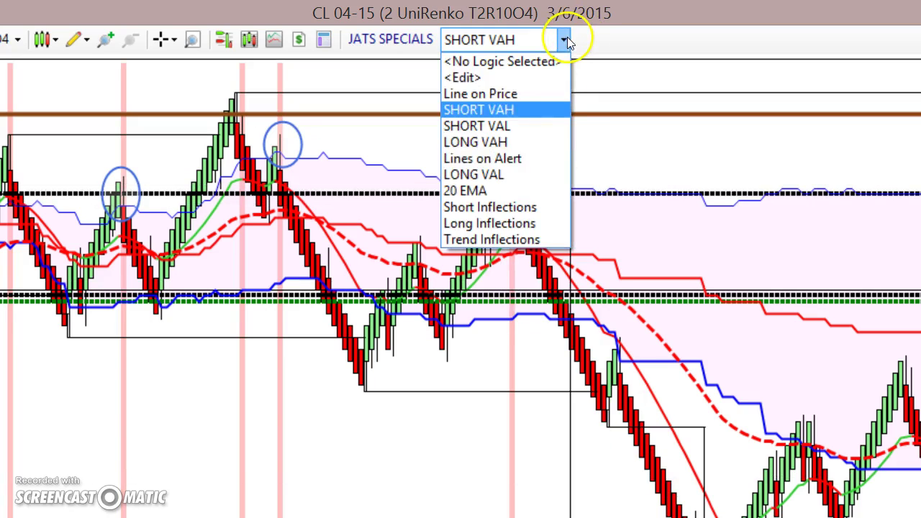
{"action": "left_click", "coordinate": [537, 206]}
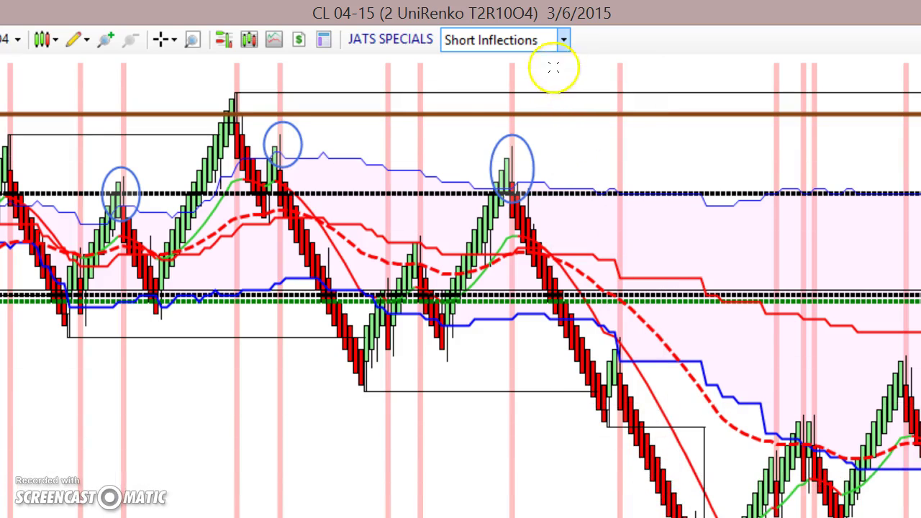
{"action": "left_click", "coordinate": [564, 41]}
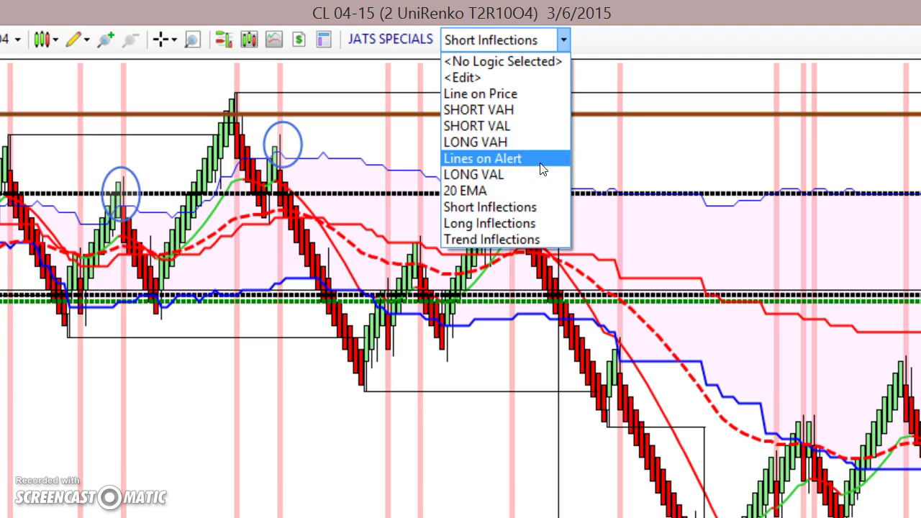
{"action": "left_click", "coordinate": [533, 94]}
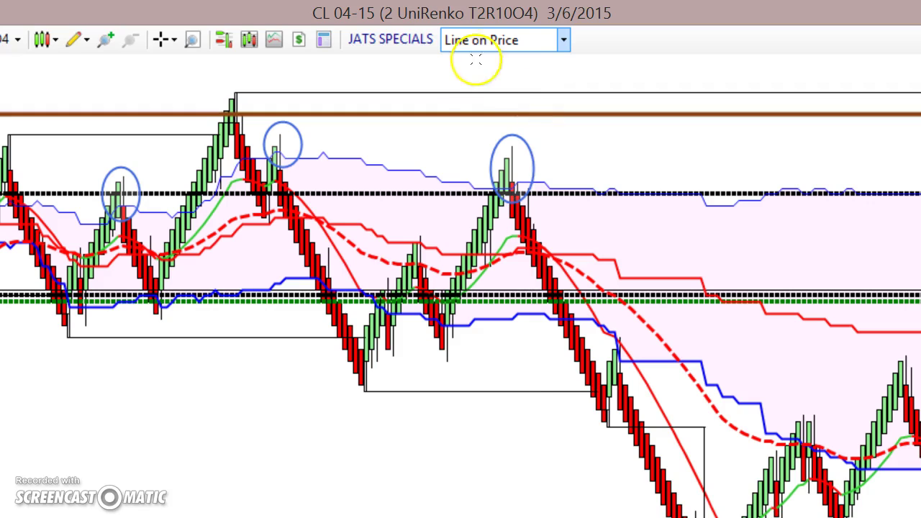
Open the JATS SPECIALS template editor and display the node diagram of its Line on Price logic.
{"action": "left_click", "coordinate": [400, 46]}
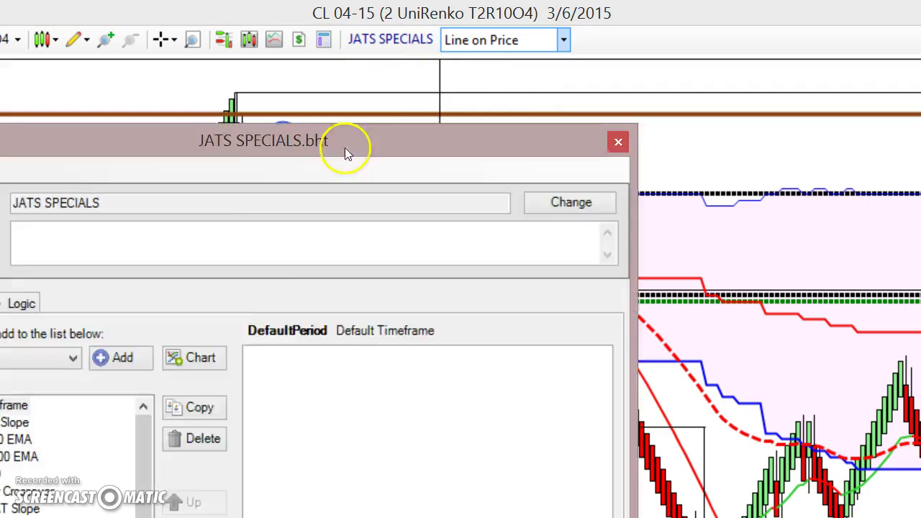
{"action": "left_click_drag", "start_coordinate": [345, 147], "coordinate": [705, 47]}
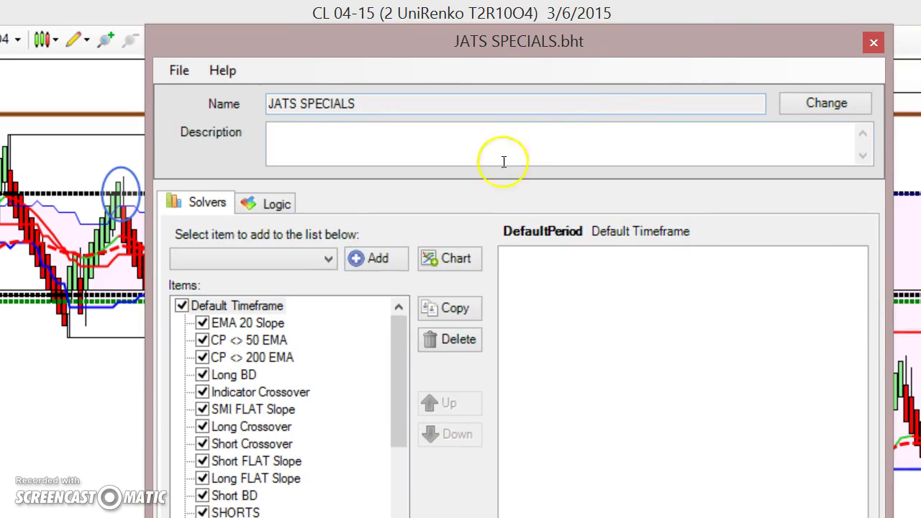
{"action": "left_click", "coordinate": [257, 201]}
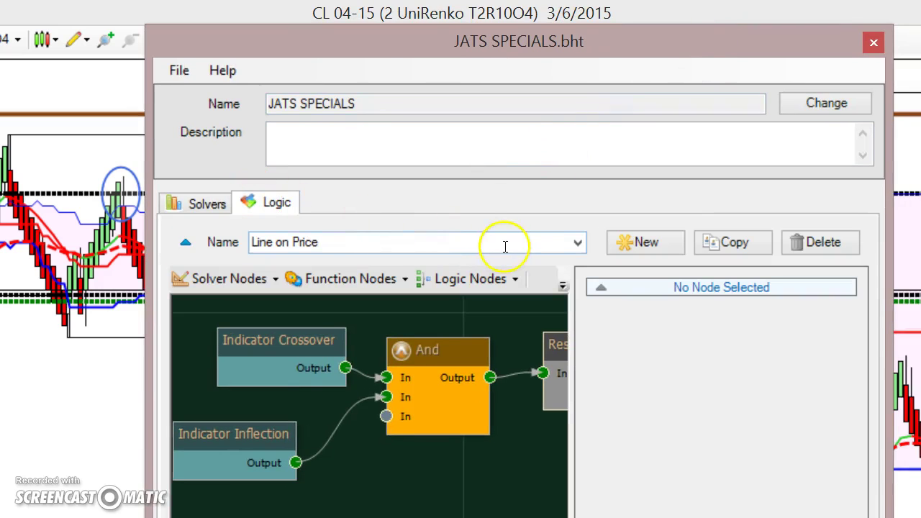
Select the Indicator Crossover node and open the Fixed Value of its Indicator B settings.
{"action": "left_click", "coordinate": [306, 346]}
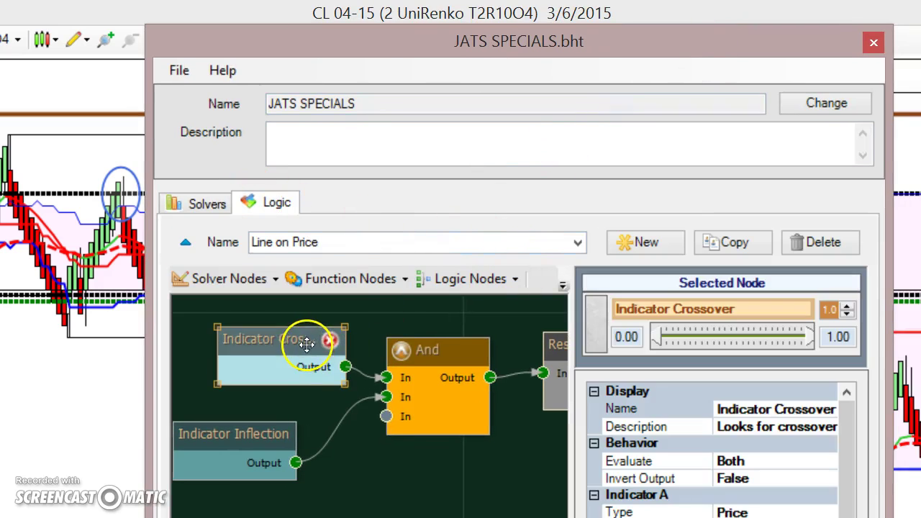
{"action": "left_click_drag", "start_coordinate": [694, 62], "coordinate": [690, 2]}
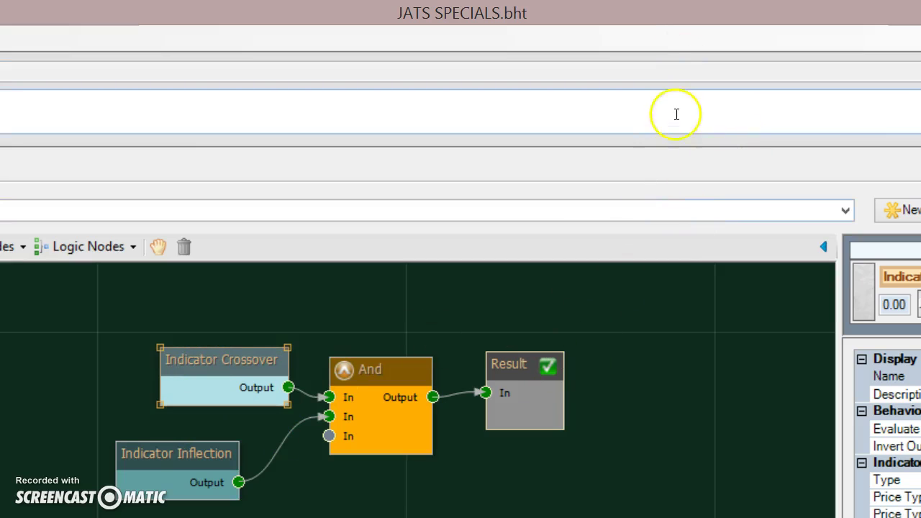
{"action": "double_click", "coordinate": [762, 25]}
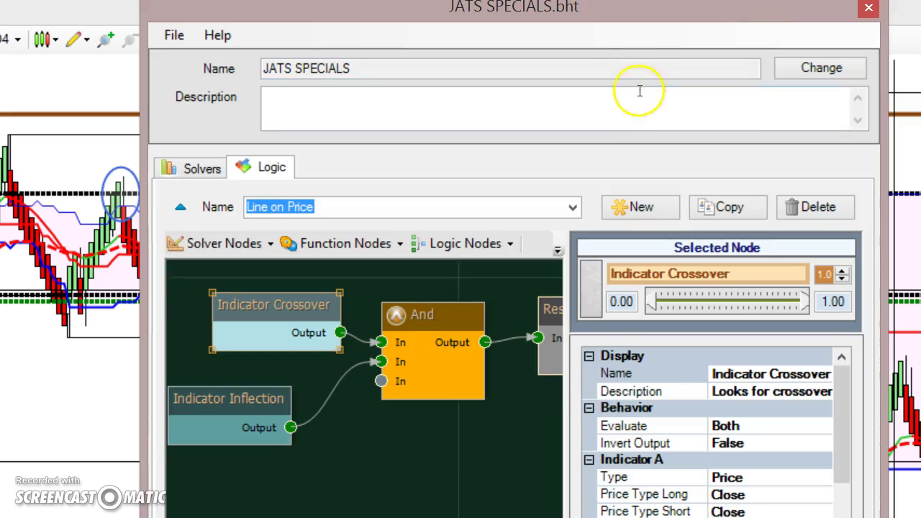
{"action": "double_click", "coordinate": [644, 27]}
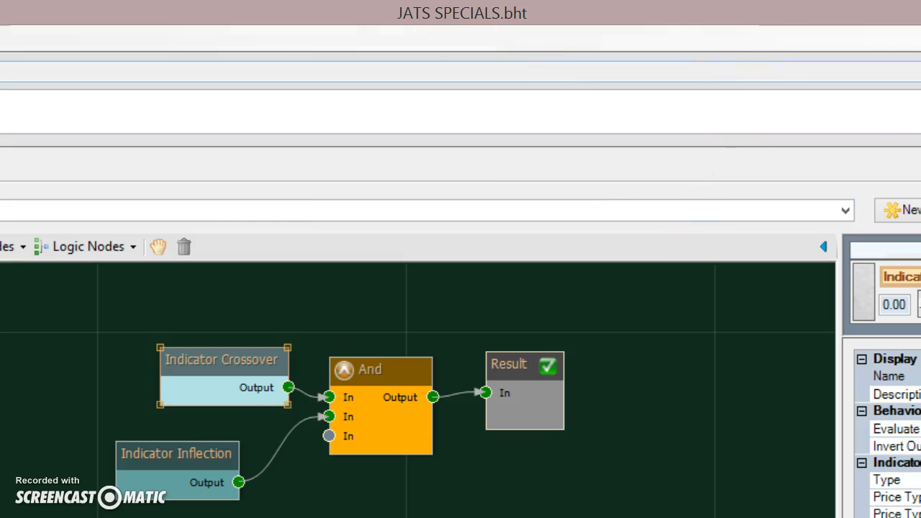
{"action": "double_click", "coordinate": [695, 8]}
{"action": "left_click_drag", "start_coordinate": [712, 387], "coordinate": [709, 411]}
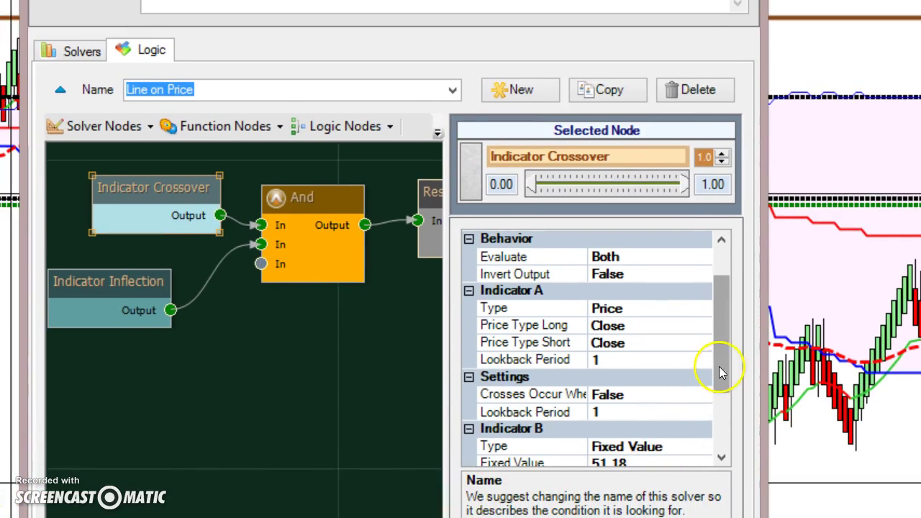
{"action": "left_click_drag", "start_coordinate": [715, 376], "coordinate": [715, 407]}
{"action": "left_click", "coordinate": [651, 397]}
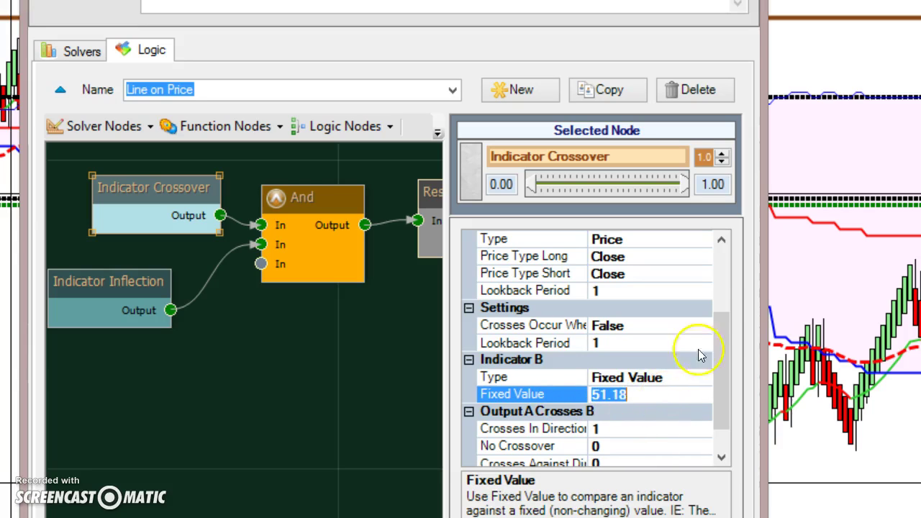
Set the Indicator Inflection node to evaluate Long Only and return to the chart.
{"action": "left_click", "coordinate": [115, 277]}
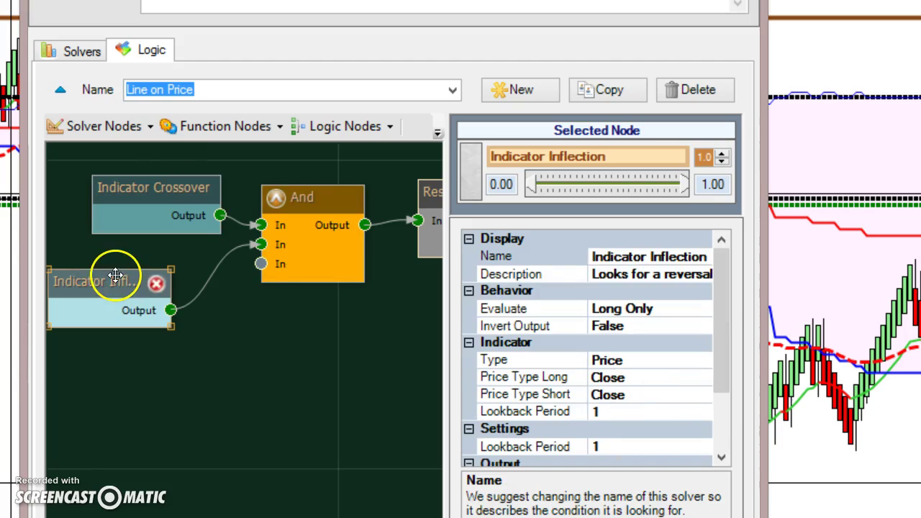
{"action": "left_click", "coordinate": [661, 308]}
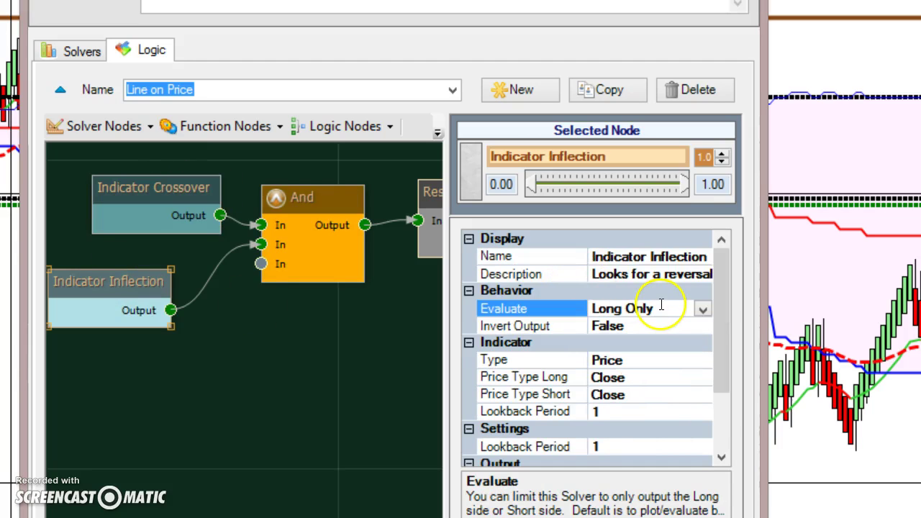
{"action": "left_click", "coordinate": [704, 310]}
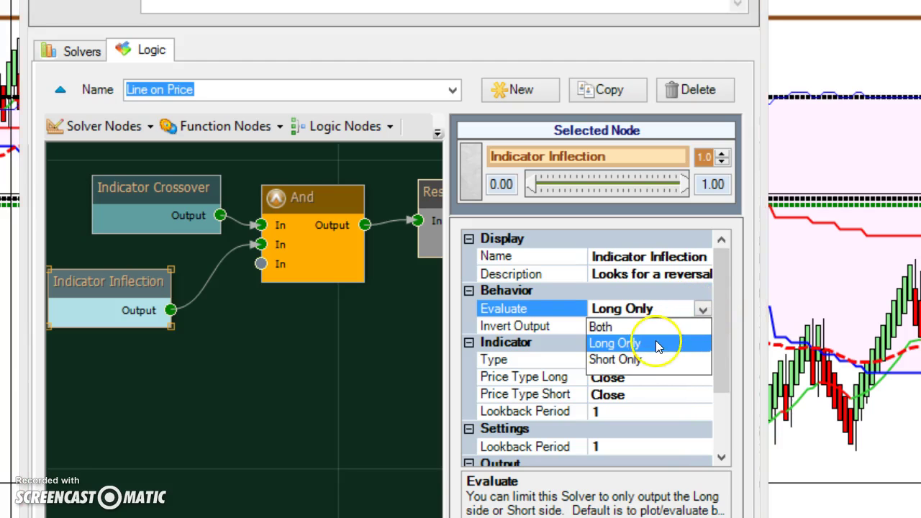
{"action": "left_click", "coordinate": [655, 341]}
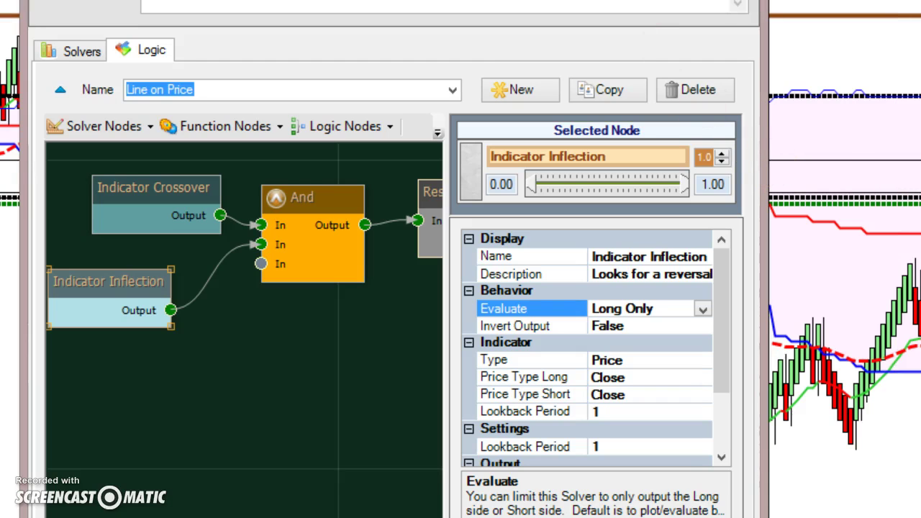
{"action": "key", "text": "super+Up"}
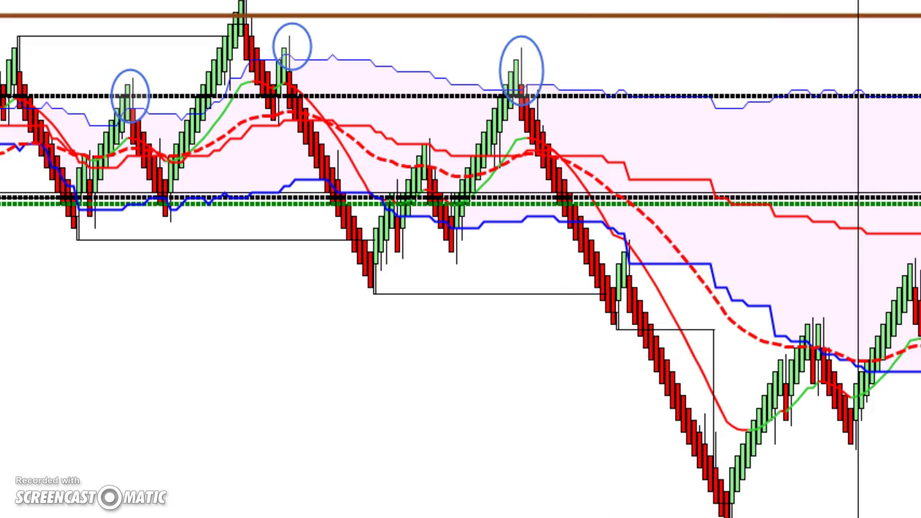
Examine the long signals that the Line on Price logic marks around the thick brown price line.
{"action": "scroll", "coordinate": [460, 258], "scroll_direction": "left", "scroll_amount": 15}
{"action": "scroll", "coordinate": [460, 259], "scroll_direction": "left", "scroll_amount": 8}
{"action": "scroll", "coordinate": [461, 259], "scroll_direction": "right", "scroll_amount": 3}
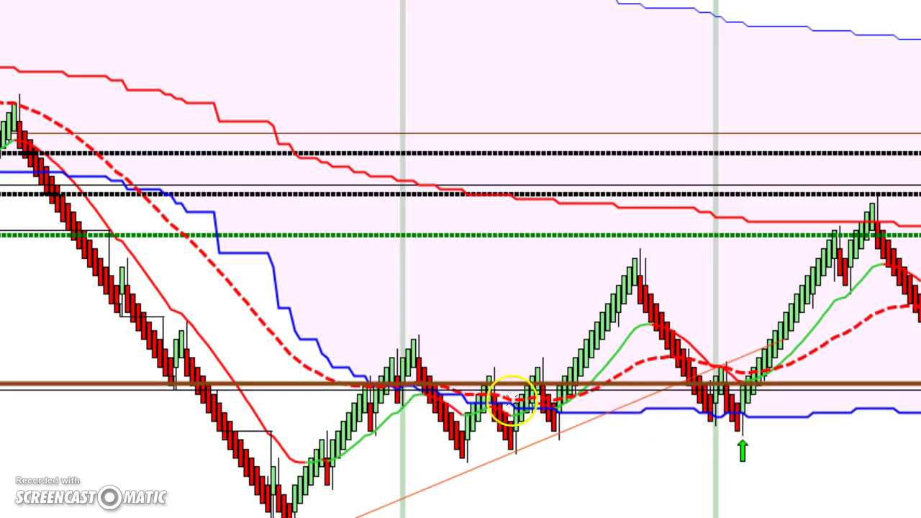
{"action": "left_click", "coordinate": [806, 338]}
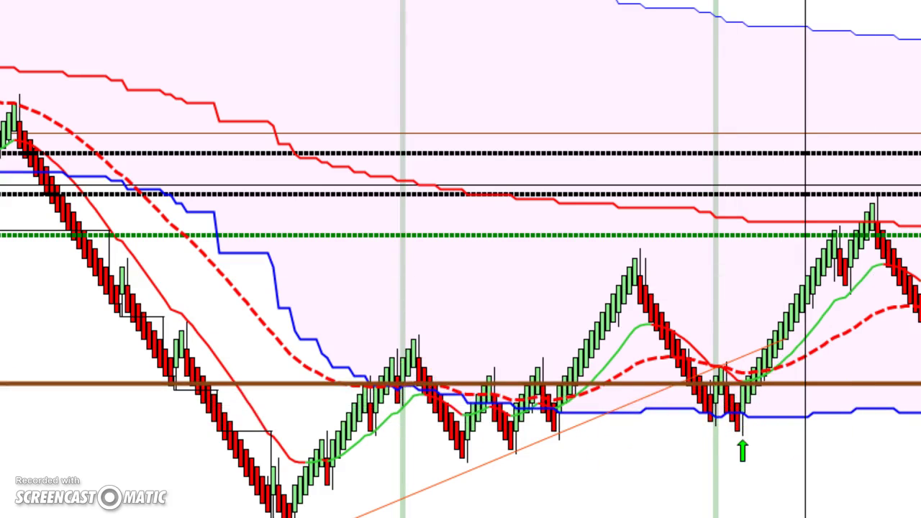
{"action": "left_click_drag", "start_coordinate": [805, 517], "coordinate": [829, 517]}
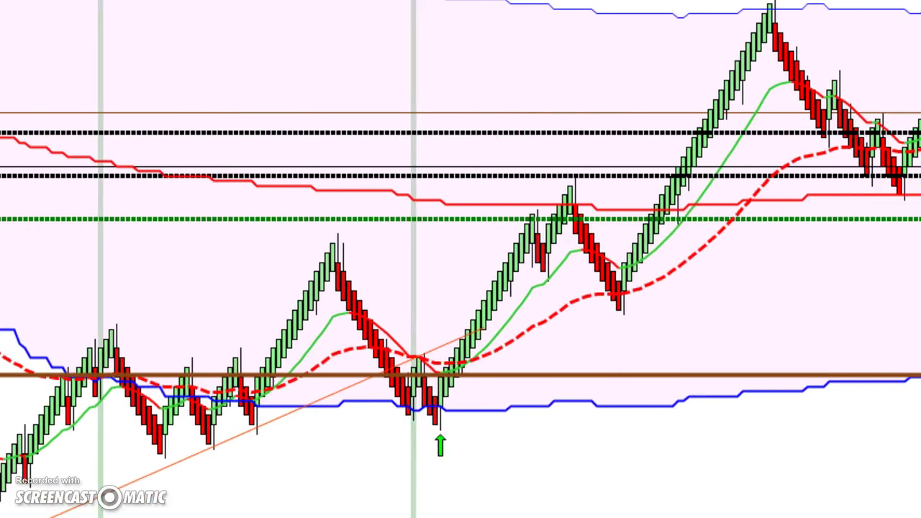
{"action": "left_click", "coordinate": [398, 389]}
{"action": "middle_click", "coordinate": [398, 388]}
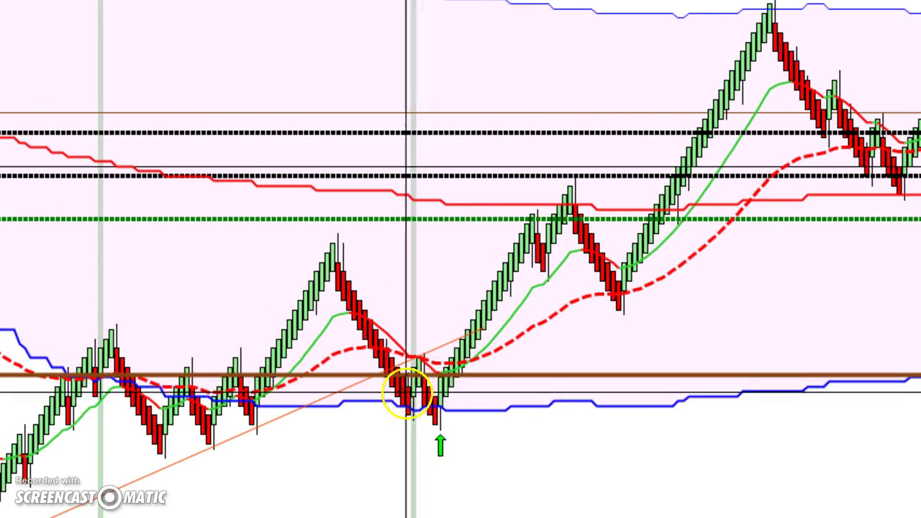
{"action": "left_click", "coordinate": [779, 102]}
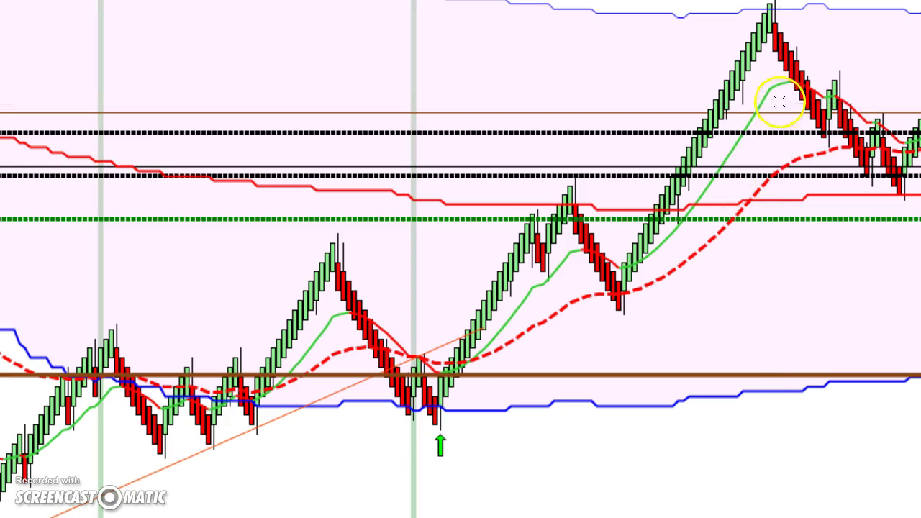
Apply the SHORT VAH logic to the chart and bring its signal at the highest price peak into view.
{"action": "left_click", "coordinate": [572, 1]}
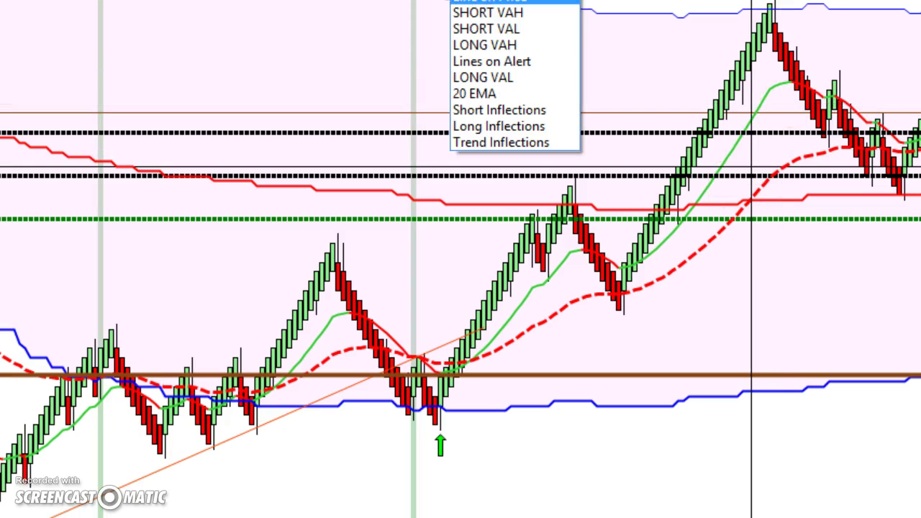
{"action": "left_click", "coordinate": [534, 12]}
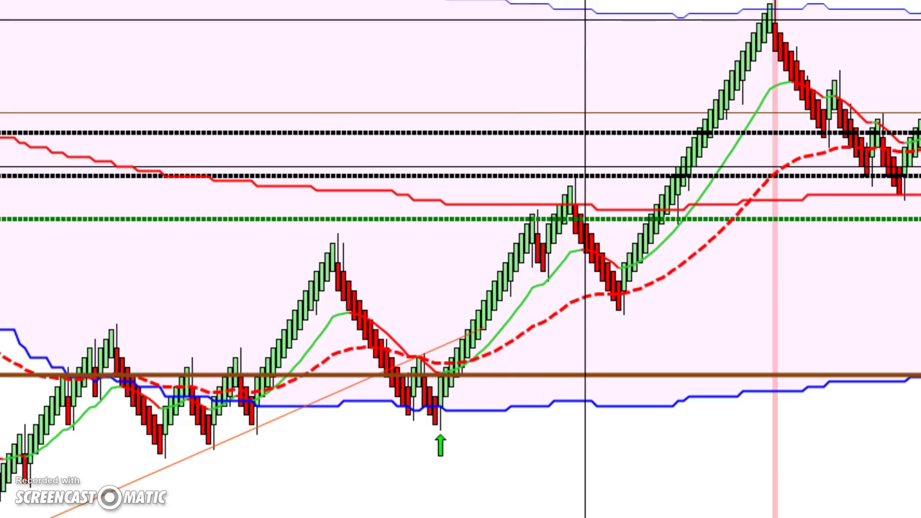
{"action": "left_click_drag", "start_coordinate": [584, 19], "coordinate": [121, 20]}
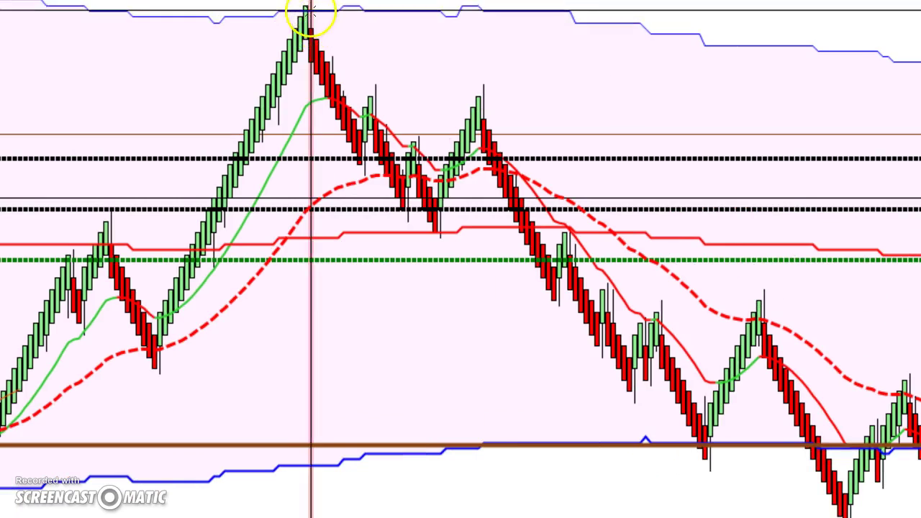
Examine the price decline that follows the SHORT VAH signal, through the pullbacks down to the yellow dotted level.
{"action": "left_click_drag", "start_coordinate": [366, 115], "coordinate": [397, 170]}
{"action": "middle_click", "coordinate": [421, 208]}
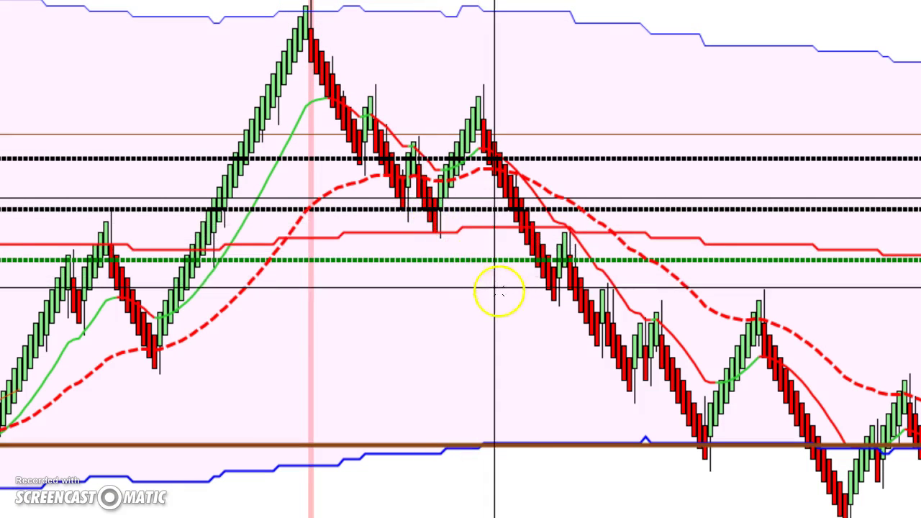
{"action": "left_click", "coordinate": [835, 439]}
{"action": "left_click", "coordinate": [273, 29]}
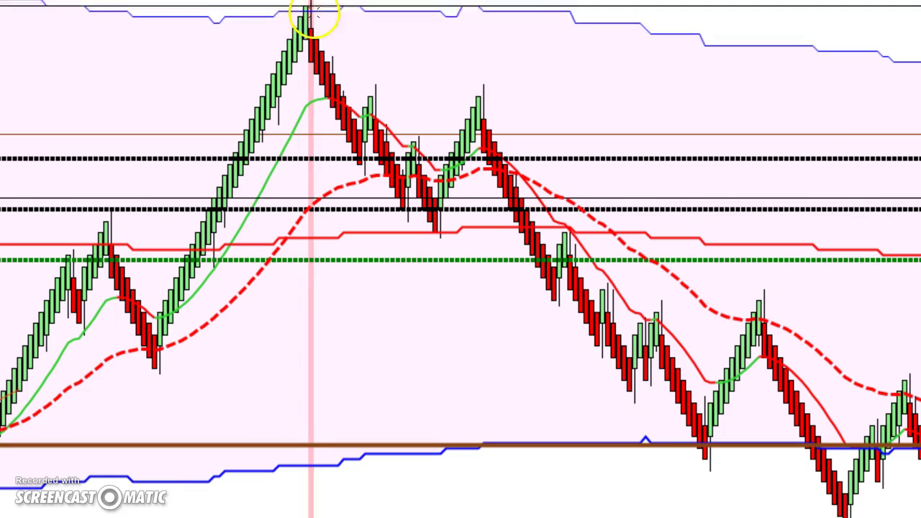
{"action": "middle_click", "coordinate": [311, 16]}
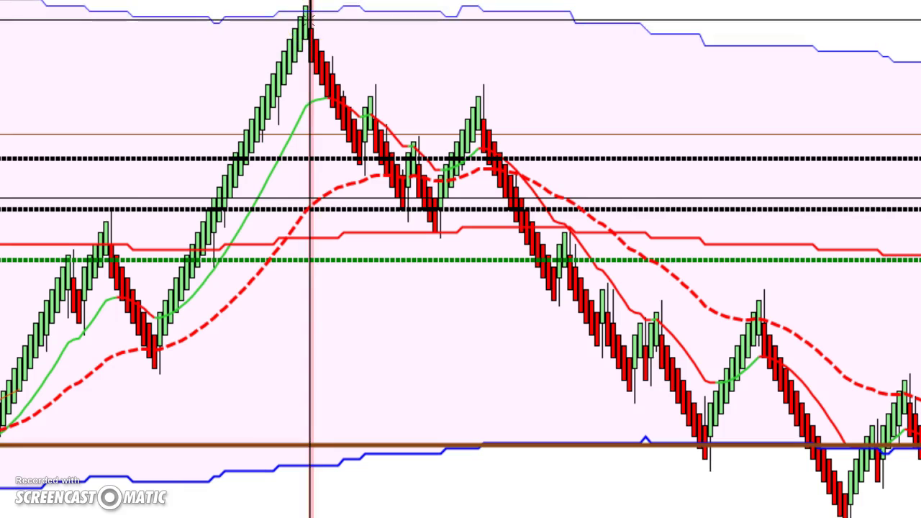
{"action": "left_click", "coordinate": [413, 324]}
{"action": "middle_click", "coordinate": [350, 456]}
{"action": "left_click", "coordinate": [376, 290]}
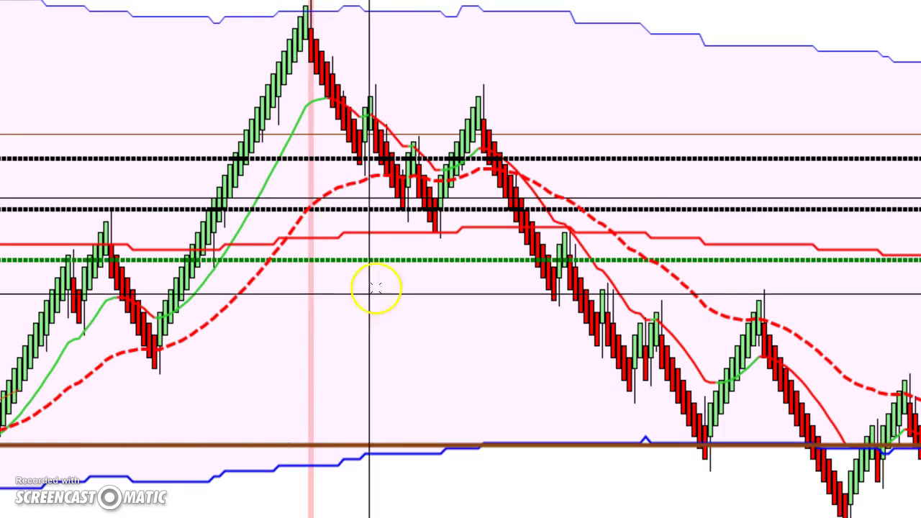
{"action": "middle_click", "coordinate": [165, 298]}
{"action": "middle_click", "coordinate": [299, 193]}
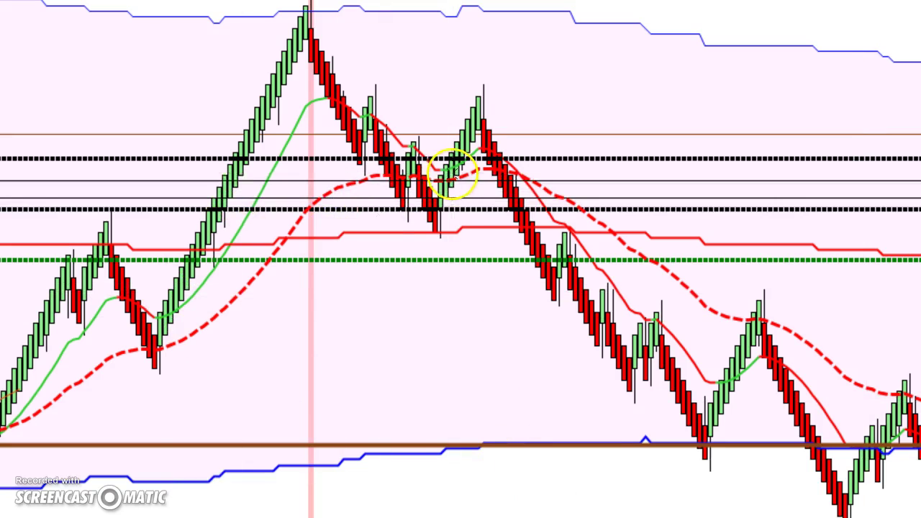
{"action": "left_click", "coordinate": [477, 217]}
{"action": "scroll", "coordinate": [460, 259], "scroll_direction": "right", "scroll_amount": 10}
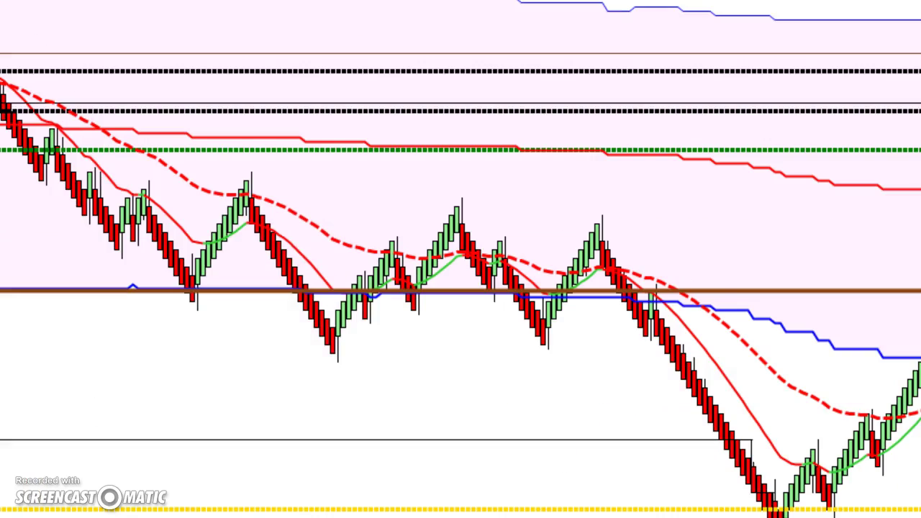
{"action": "left_click_drag", "start_coordinate": [582, 220], "coordinate": [597, 220]}
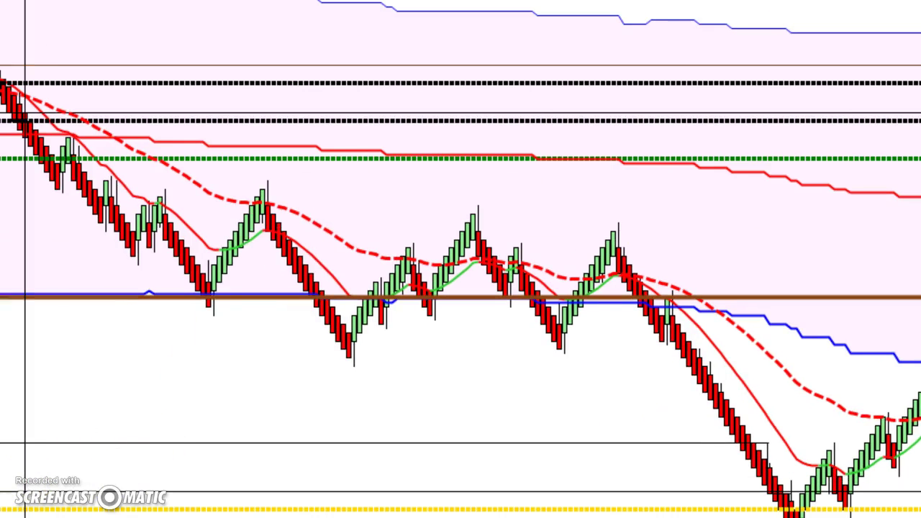